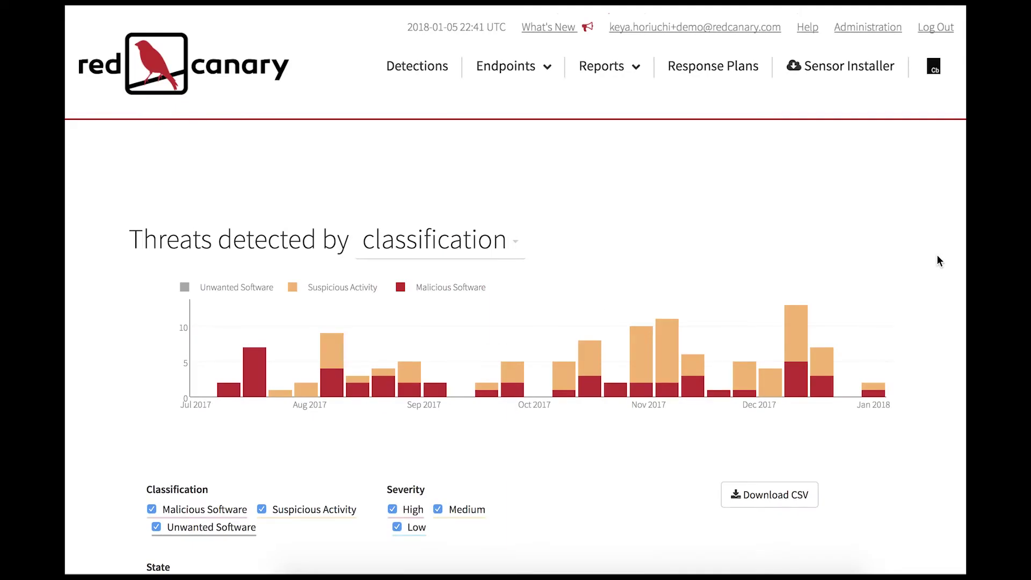
scroll(939, 260, "down", 5)
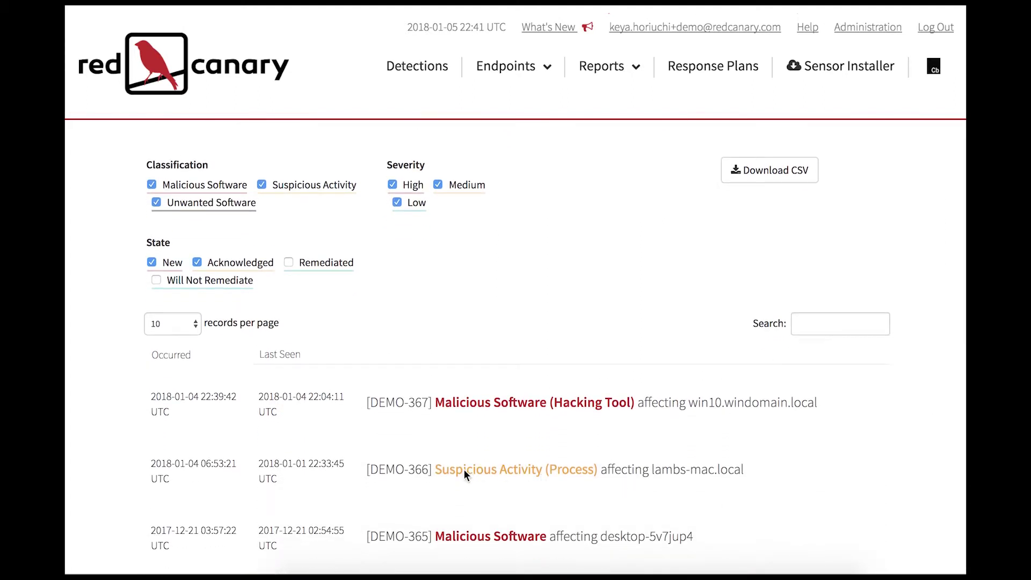
Open the DEMO-366 Suspicious Activity (Process) detection for lambs-mac.local from the detections list
left_click(438, 470)
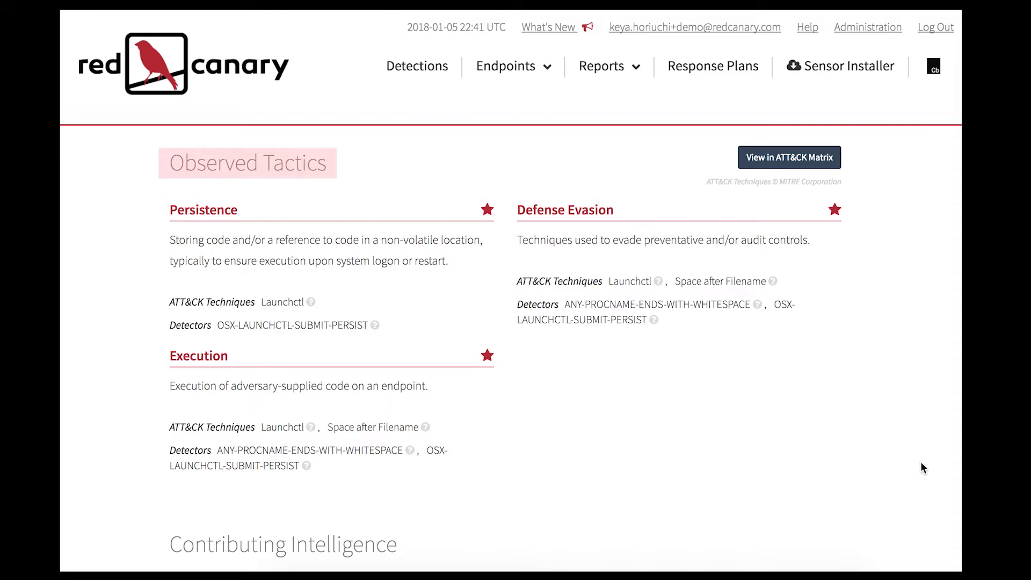
left_click(803, 159)
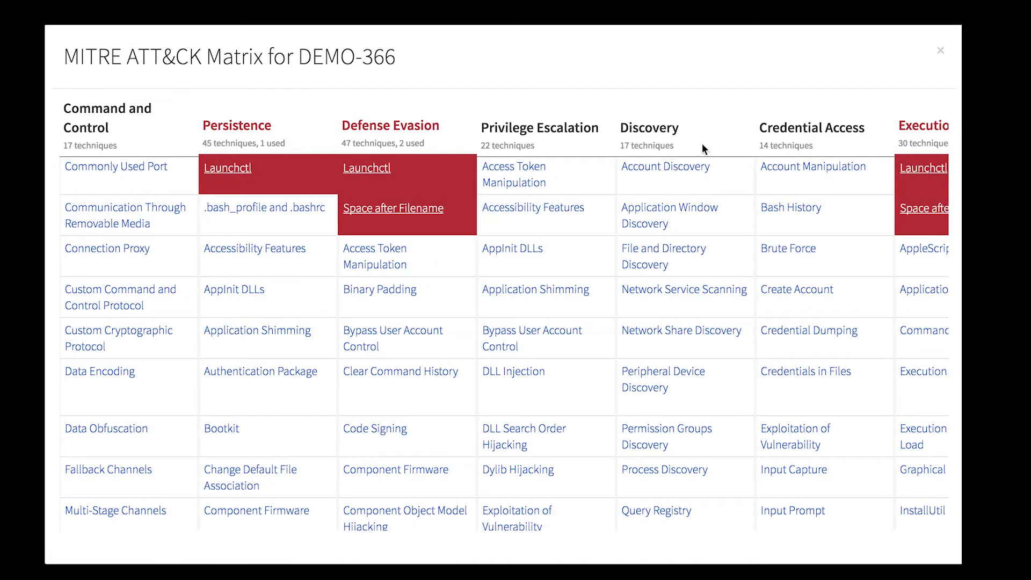
scroll(731, 355, "down", 5)
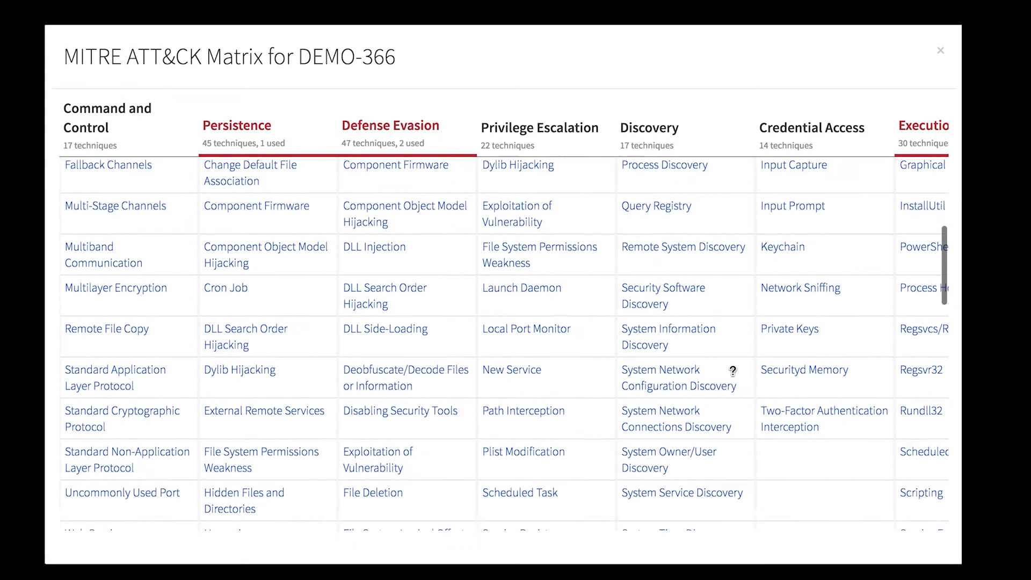
scroll(732, 371, "down", 5)
scroll(732, 371, "down", 5)
scroll(732, 370, "down", 2)
scroll(732, 371, "down", 3)
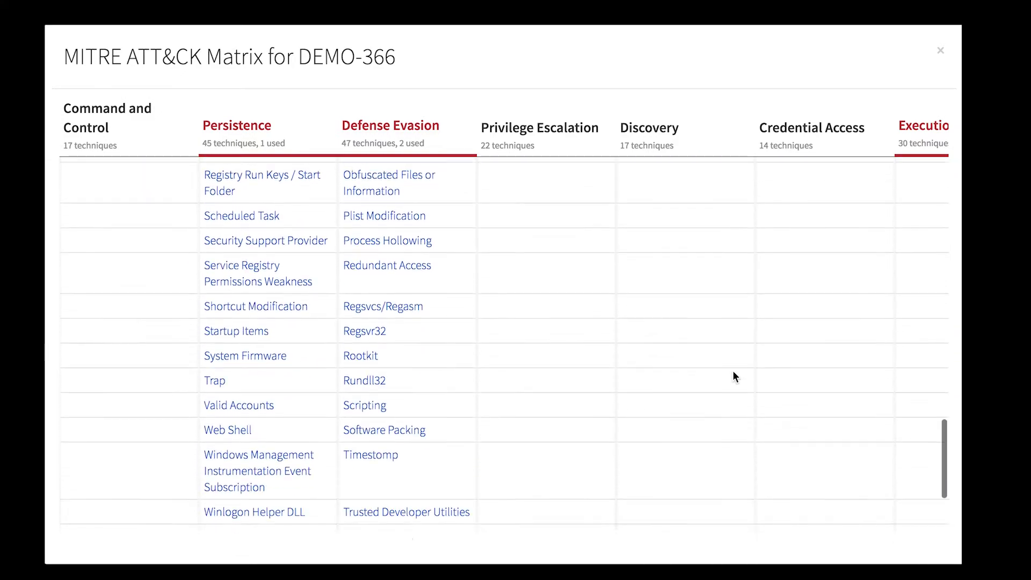
scroll(734, 377, "down", 2)
scroll(734, 376, "up", 15)
scroll(733, 377, "right", 2)
scroll(733, 376, "right", 2)
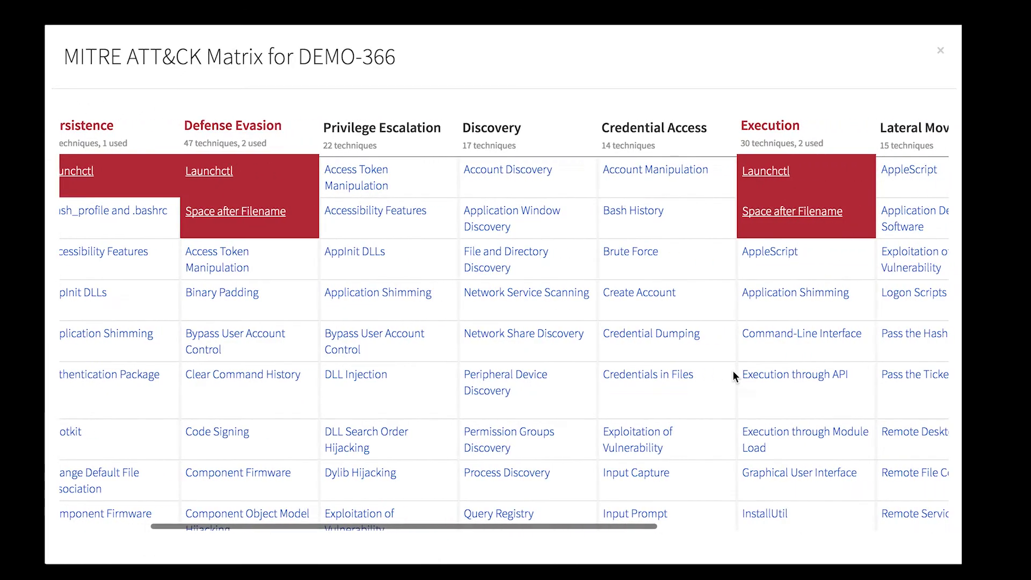
scroll(731, 371, "right", 3)
scroll(732, 371, "right", 3)
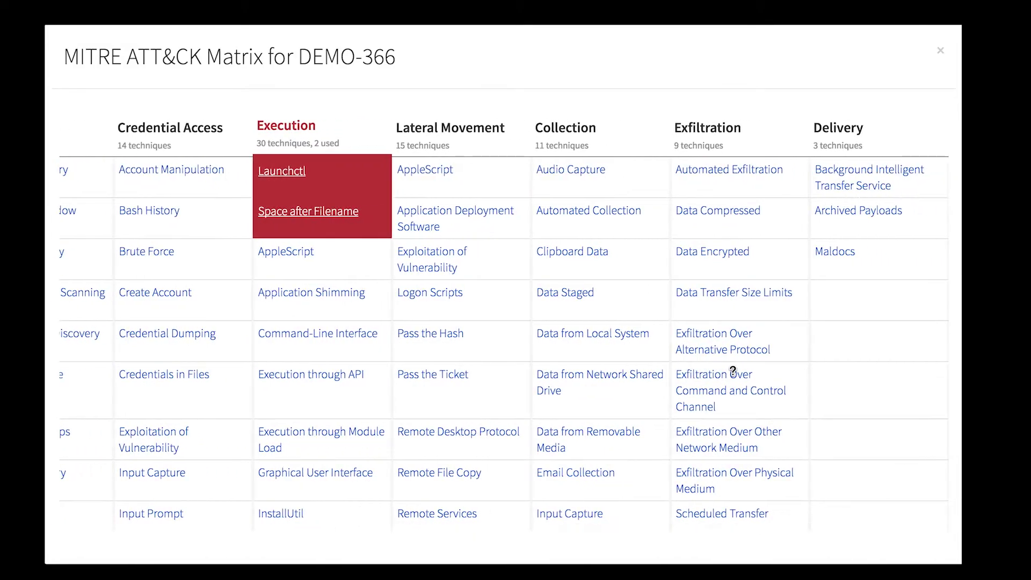
left_click(939, 50)
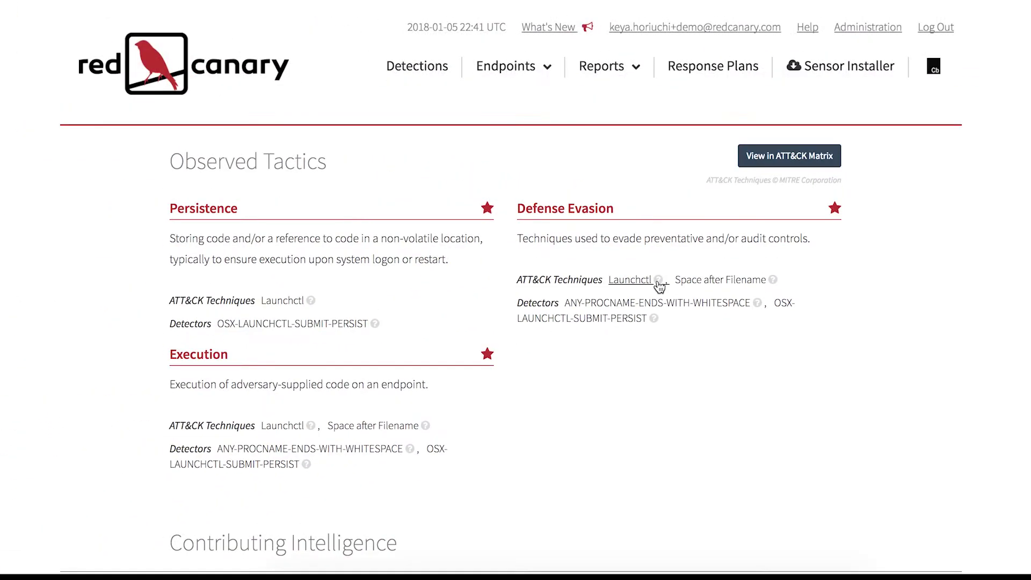
mouse_move(657, 279)
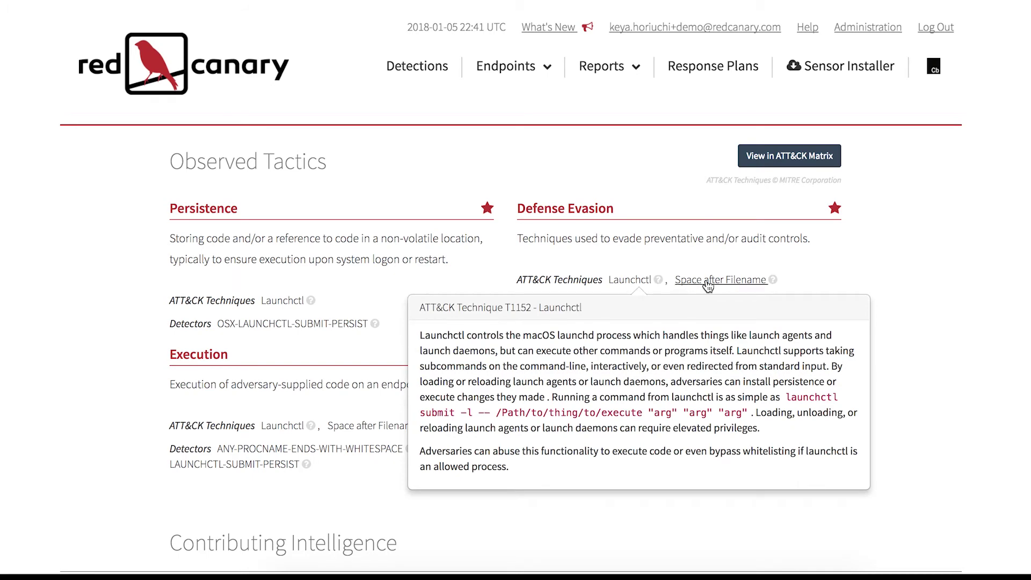
Read the Space after Filename (T1151) description, then the ANY-PROCNAME-ENDS-WITH-WHITESPACE detector description
left_click(716, 287)
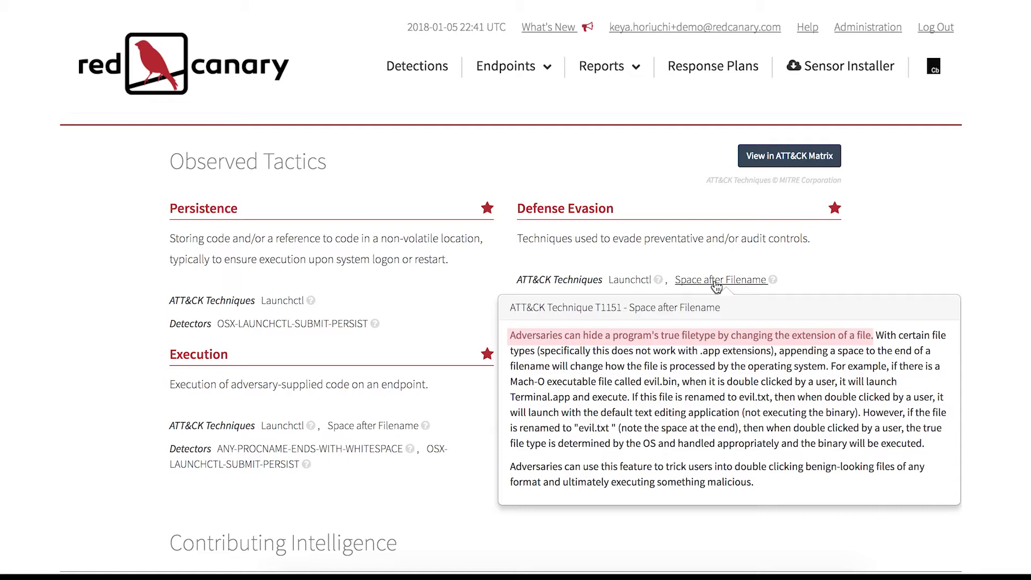
left_click(816, 262)
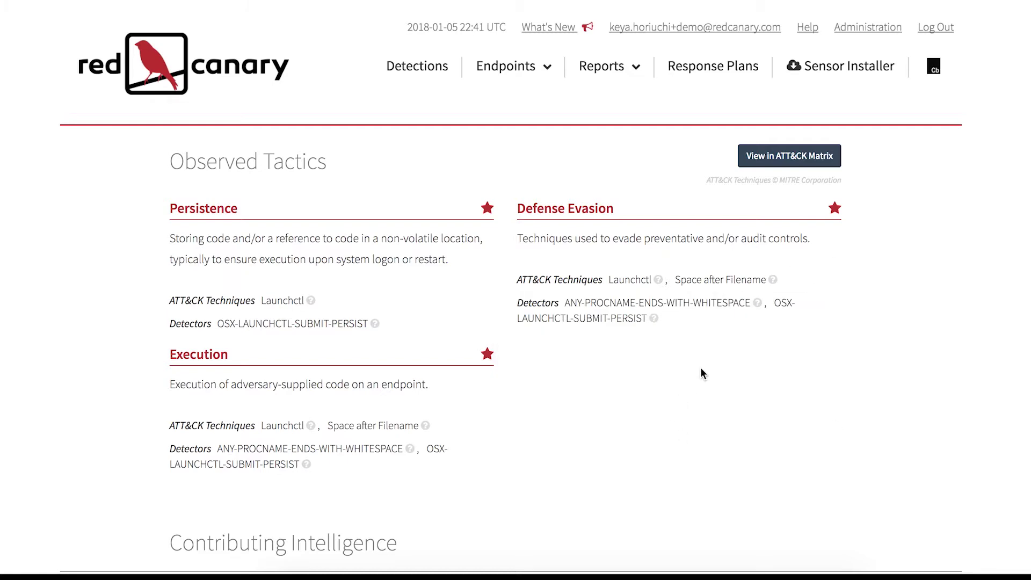
left_click(687, 304)
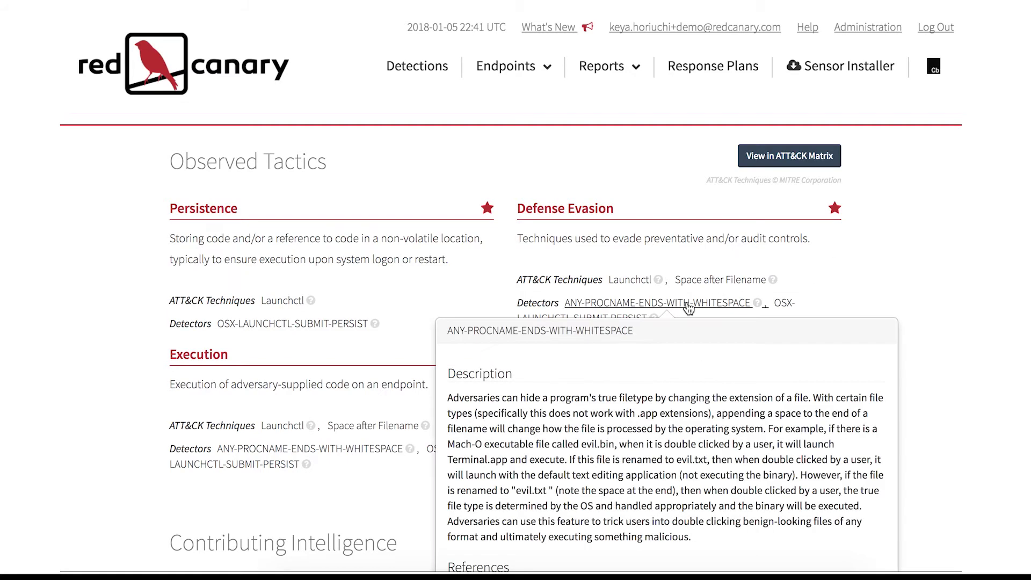
scroll(687, 306, "down", 2)
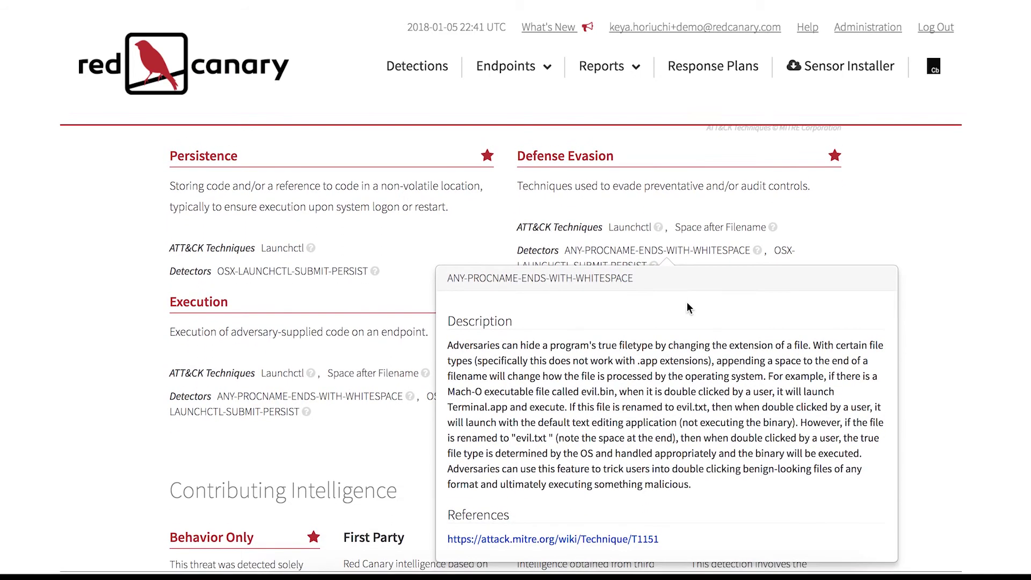
scroll(943, 423, "down", 2)
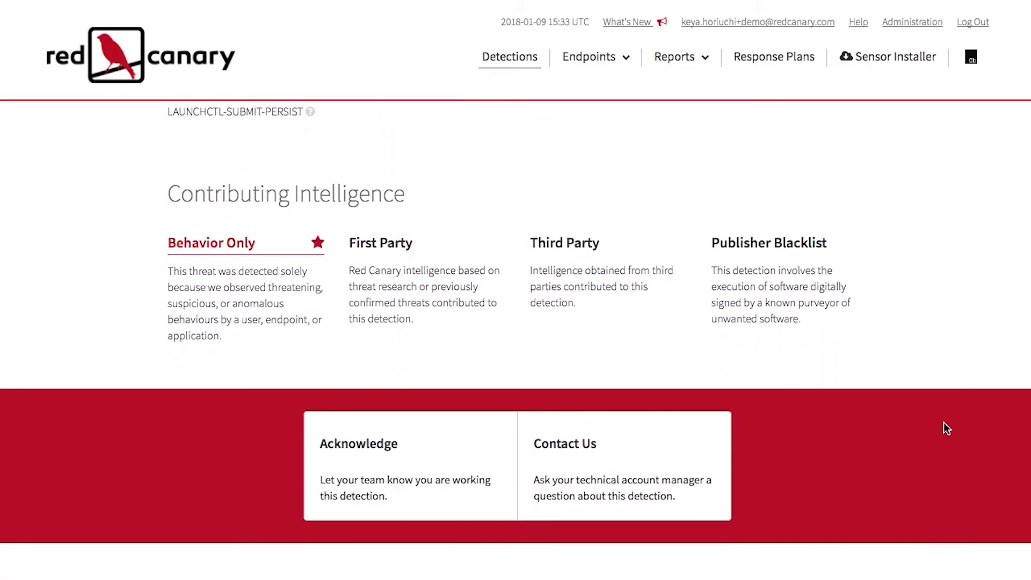
scroll(943, 422, "down", 1)
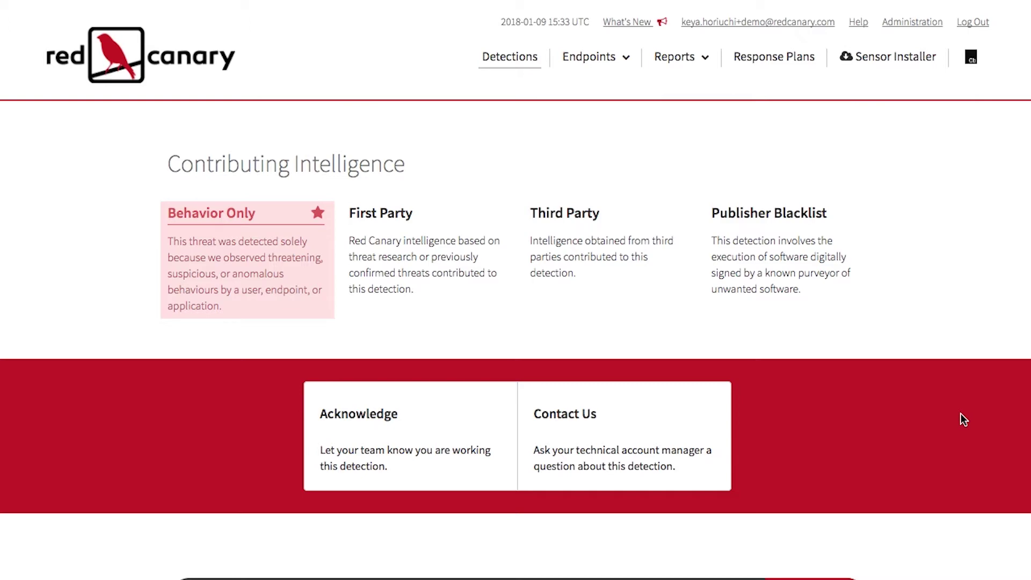
scroll(984, 342, "down", 5)
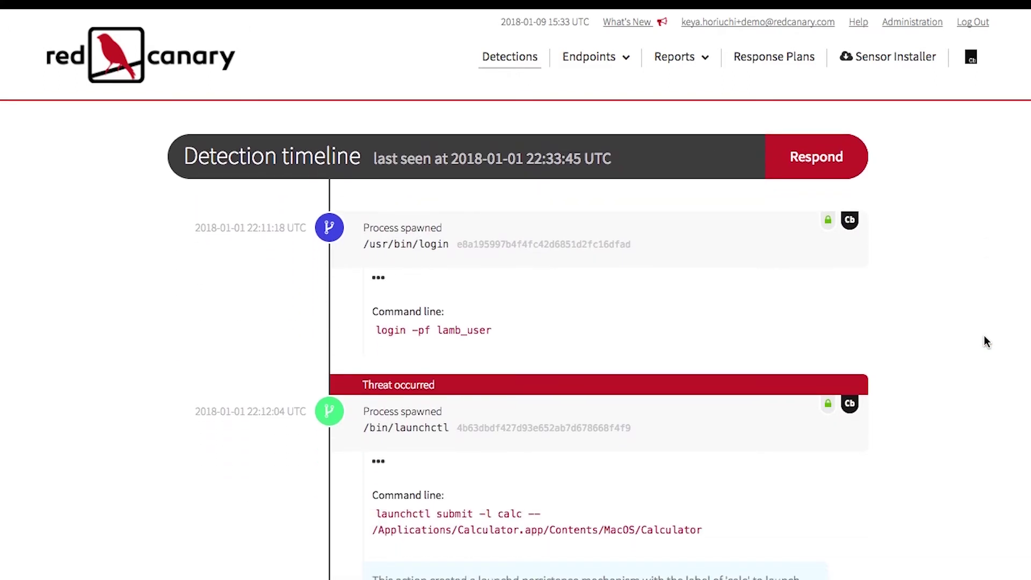
scroll(986, 342, "down", 2)
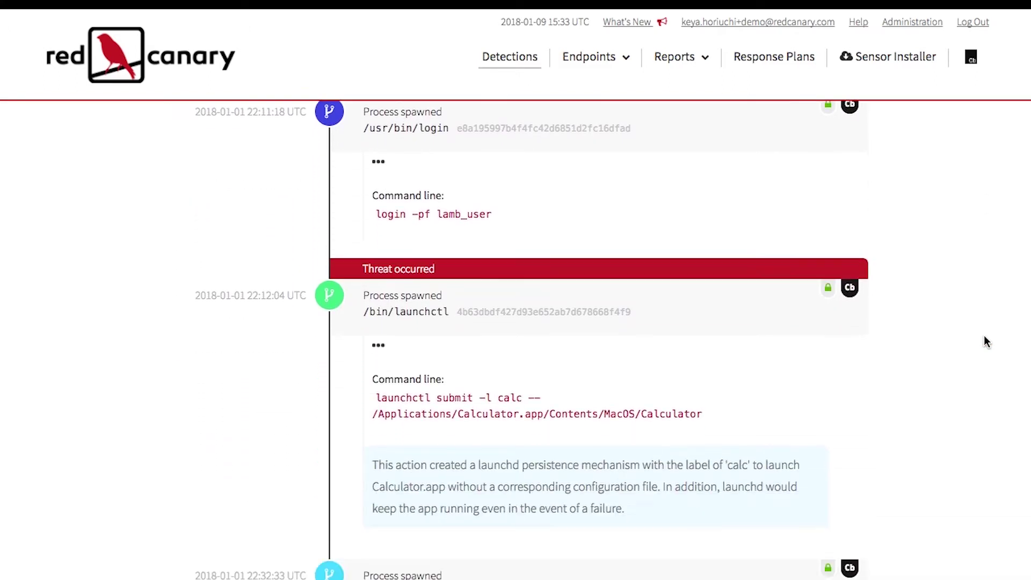
scroll(986, 342, "down", 2)
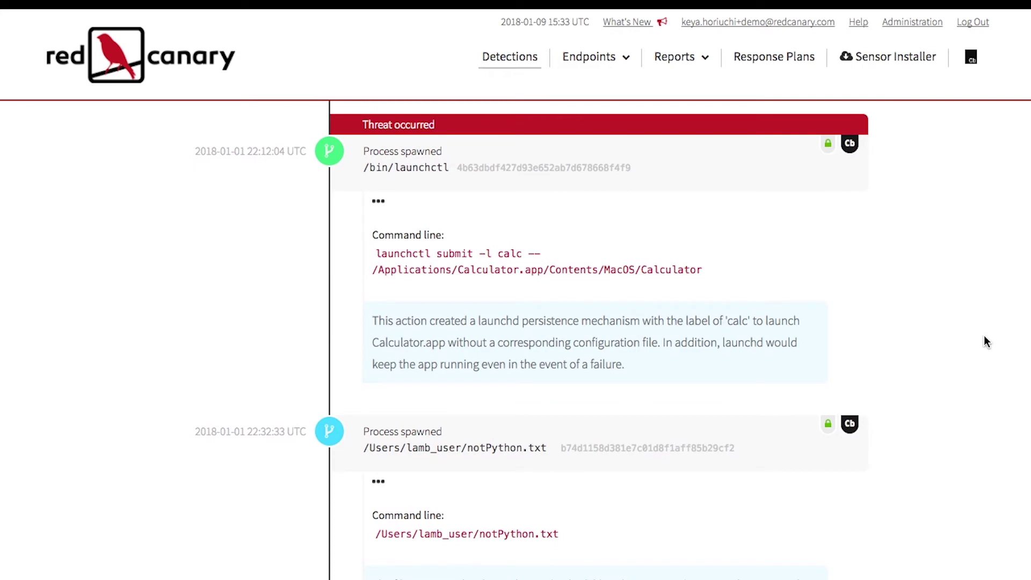
scroll(983, 342, "down", 2)
scroll(983, 341, "down", 1)
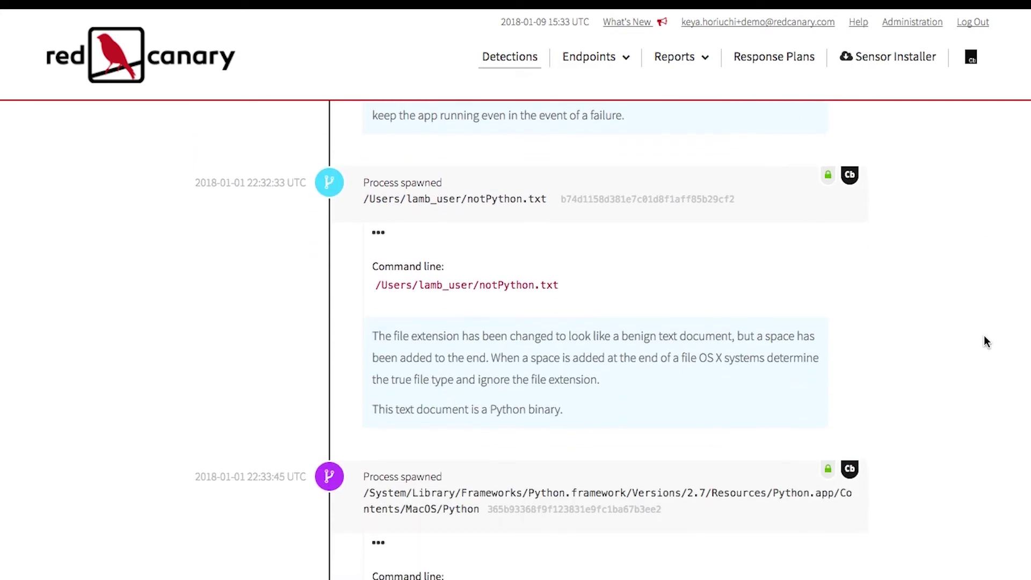
scroll(983, 341, "down", 3)
scroll(983, 341, "down", 1)
scroll(983, 342, "down", 1)
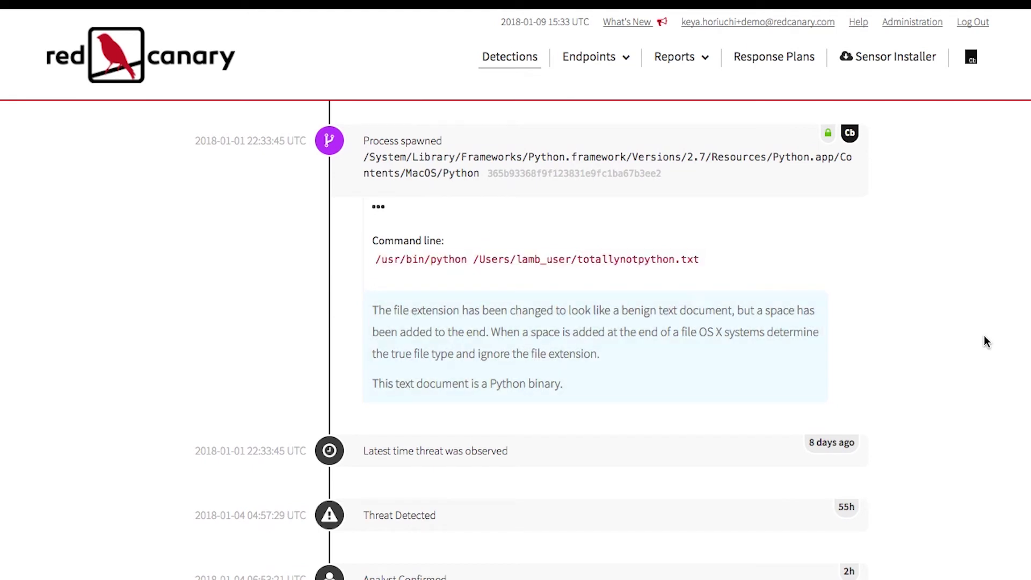
scroll(983, 341, "up", 3)
scroll(983, 342, "up", 3)
scroll(983, 342, "up", 5)
scroll(985, 341, "up", 2)
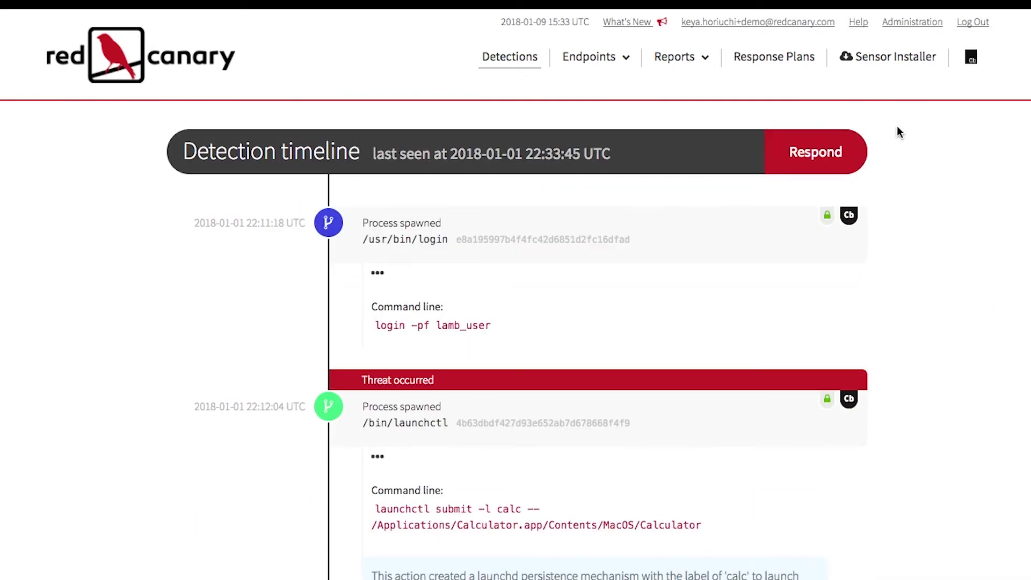
left_click(823, 153)
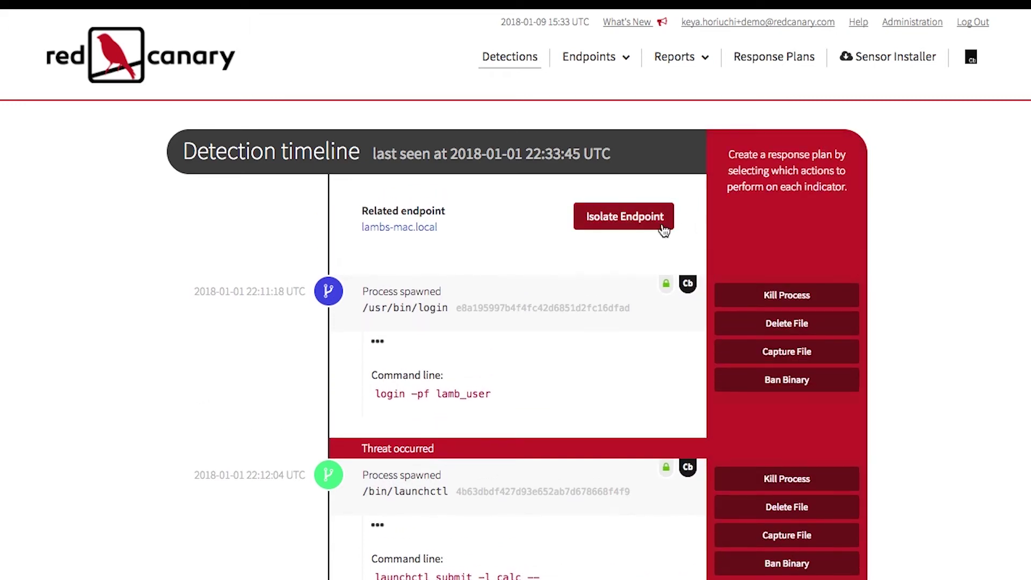
scroll(970, 483, "down", 8)
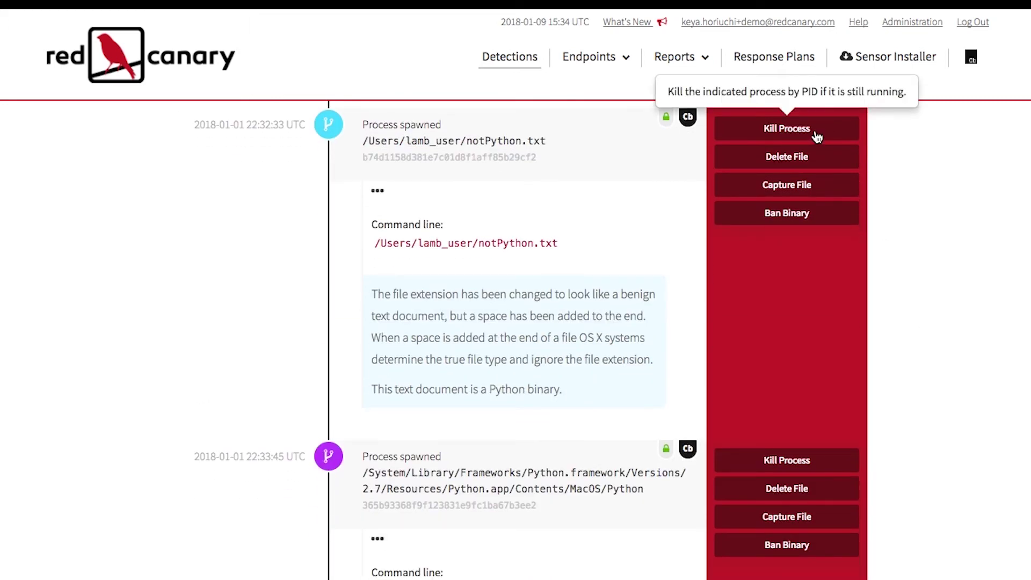
Plan Kill Process, Delete File and Ban Binary responses for notPython.txt
left_click(822, 130)
left_click(834, 158)
left_click(828, 222)
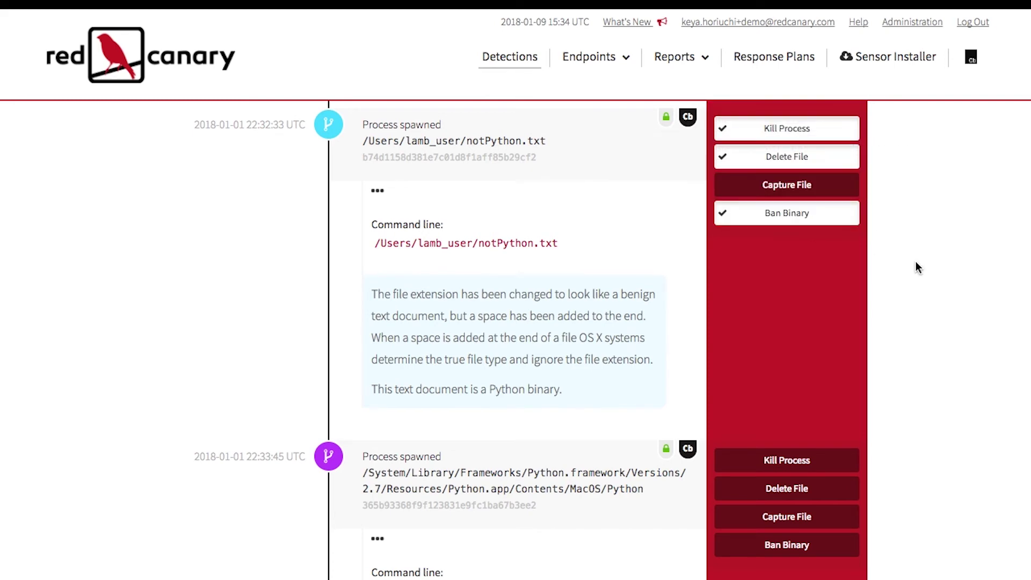
scroll(916, 267, "down", 10)
scroll(916, 267, "down", 5)
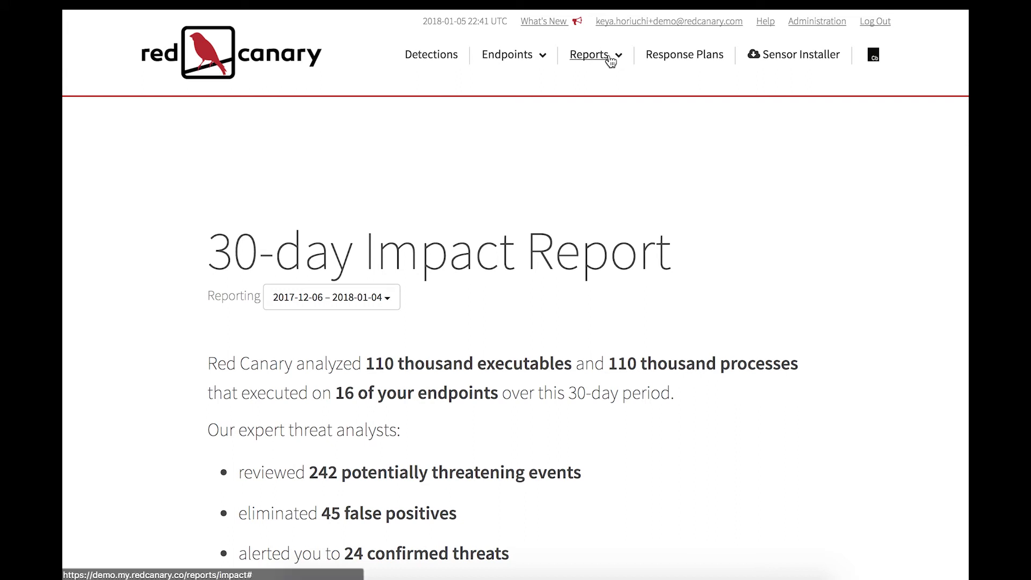
Open the Detections by Observed Tactic report for 2017-12-06 to 2018-01-05
left_click(605, 60)
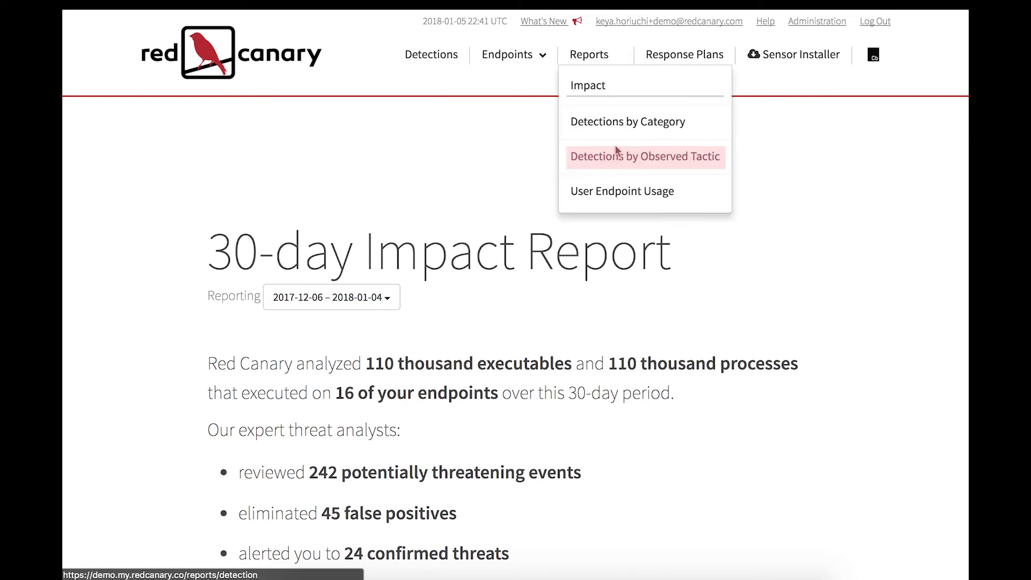
left_click(617, 159)
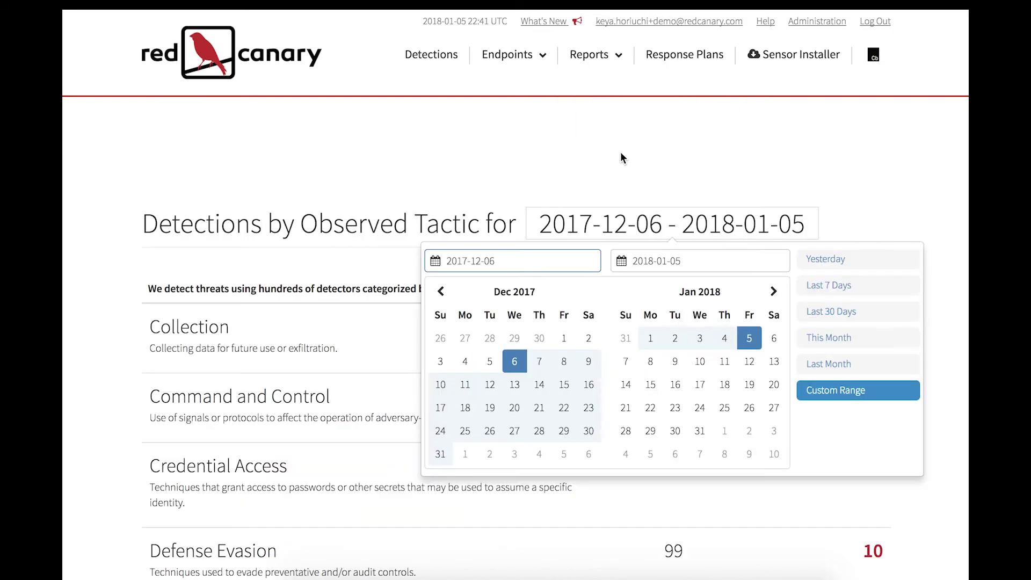
left_click(870, 204)
scroll(935, 278, "down", 3)
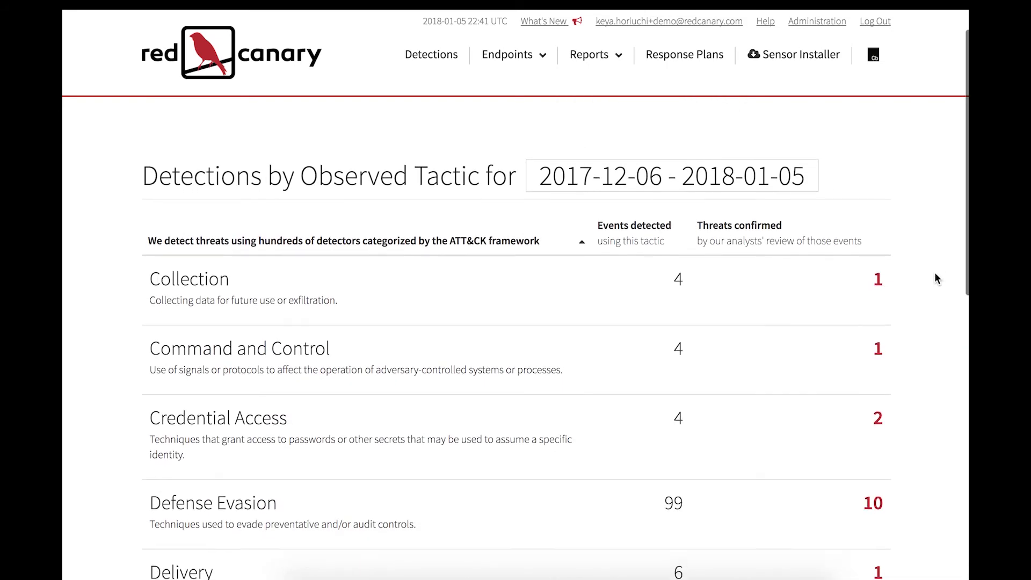
scroll(935, 278, "down", 2)
scroll(934, 274, "down", 2)
scroll(935, 273, "down", 2)
scroll(935, 274, "down", 3)
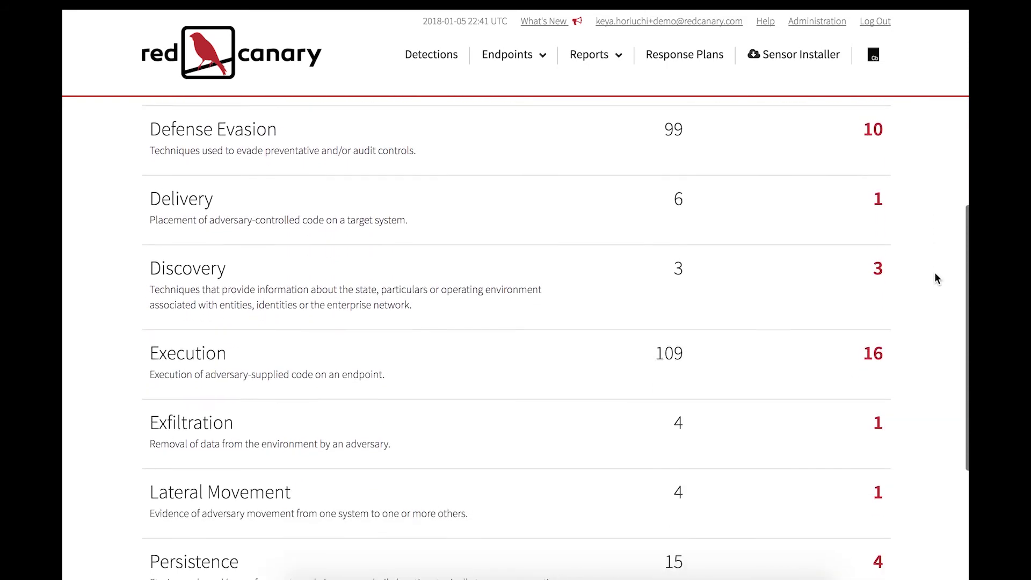
scroll(935, 278, "down", 5)
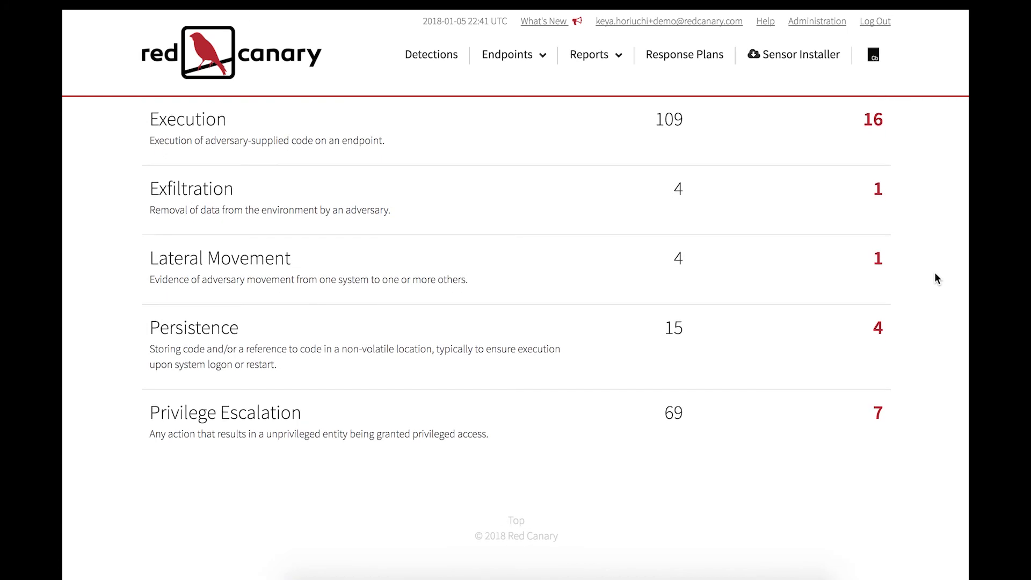
scroll(935, 278, "up", 4)
scroll(934, 278, "up", 1)
scroll(934, 277, "up", 2)
scroll(934, 277, "up", 1)
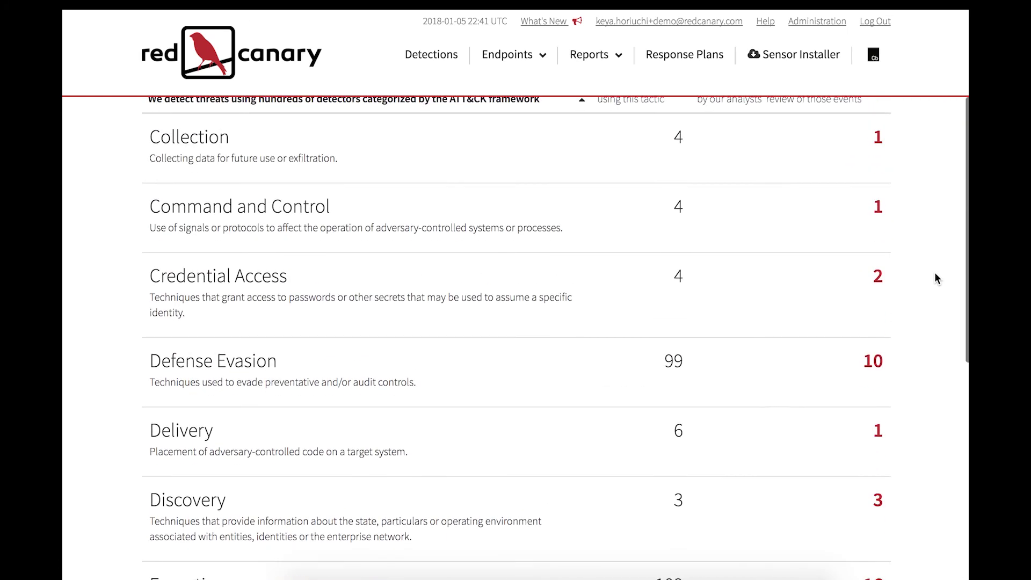
scroll(934, 278, "up", 1)
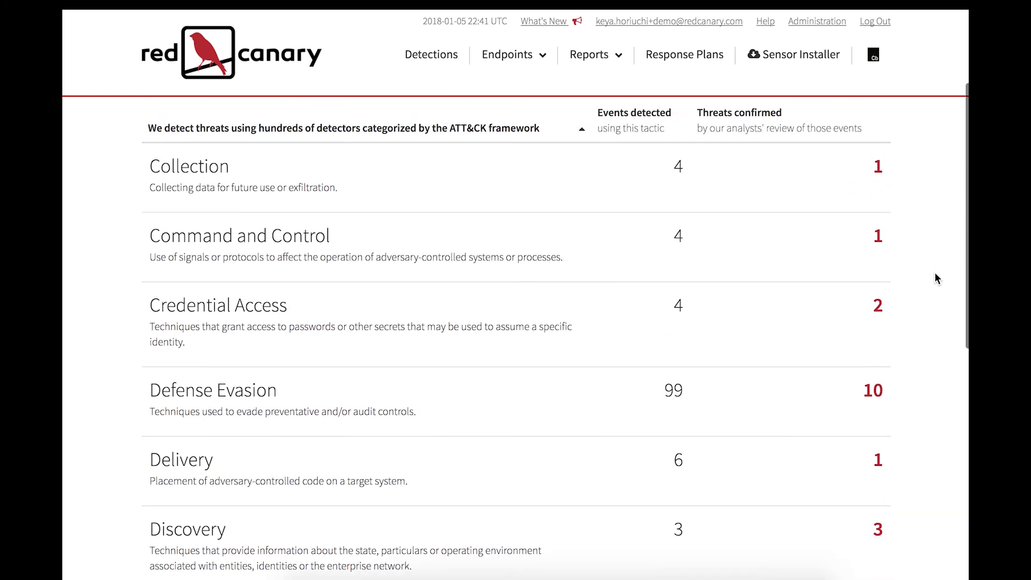
left_click(233, 316)
scroll(294, 324, "down", 2)
scroll(258, 315, "down", 1)
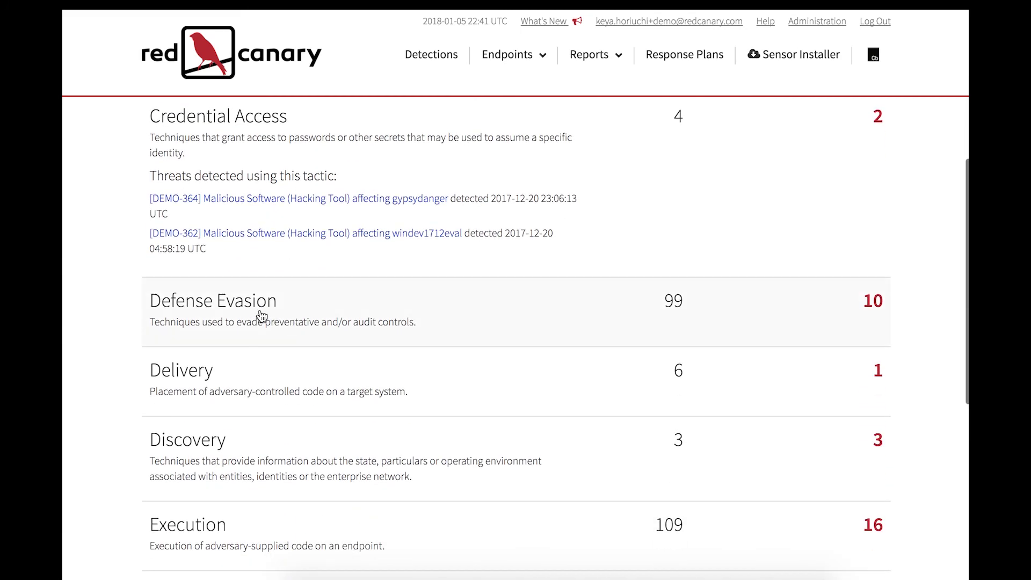
Expand Defense Evasion to list its ten threats, then open the DEMO-366 detection
left_click(256, 311)
scroll(626, 408, "down", 1)
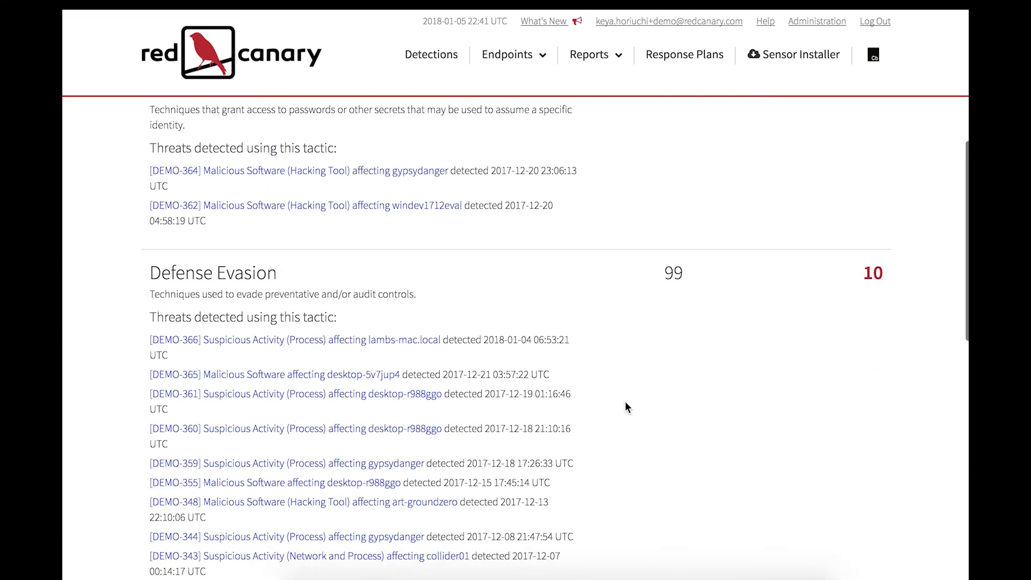
scroll(384, 201, "down", 2)
left_click(356, 214)
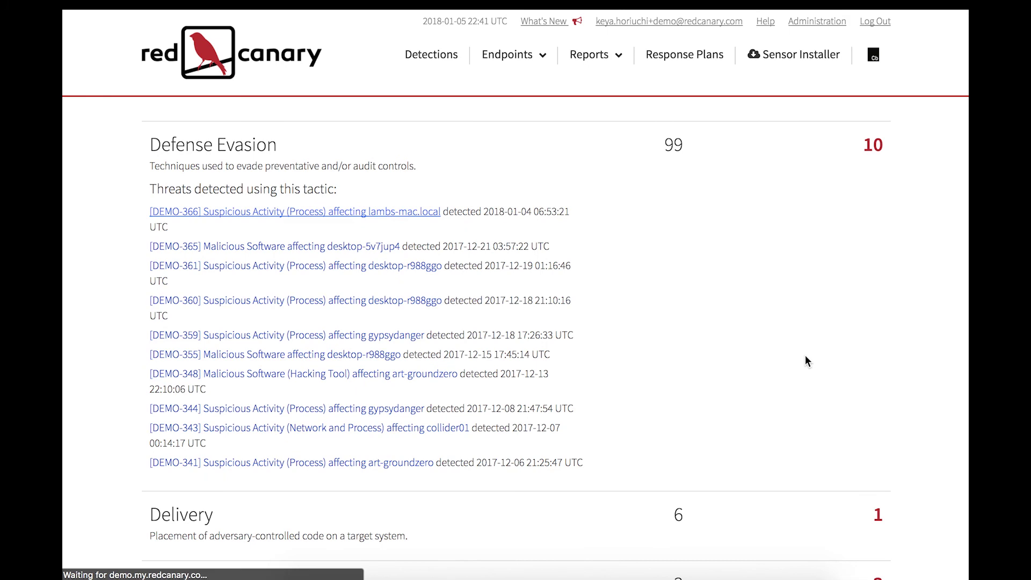